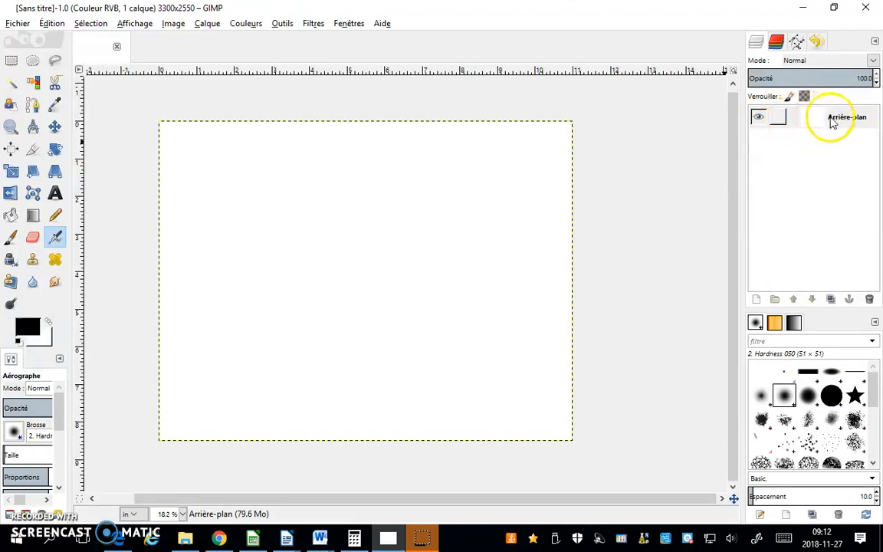
- Hide the Arrière-plan layer and make it visible again
click(760, 122)
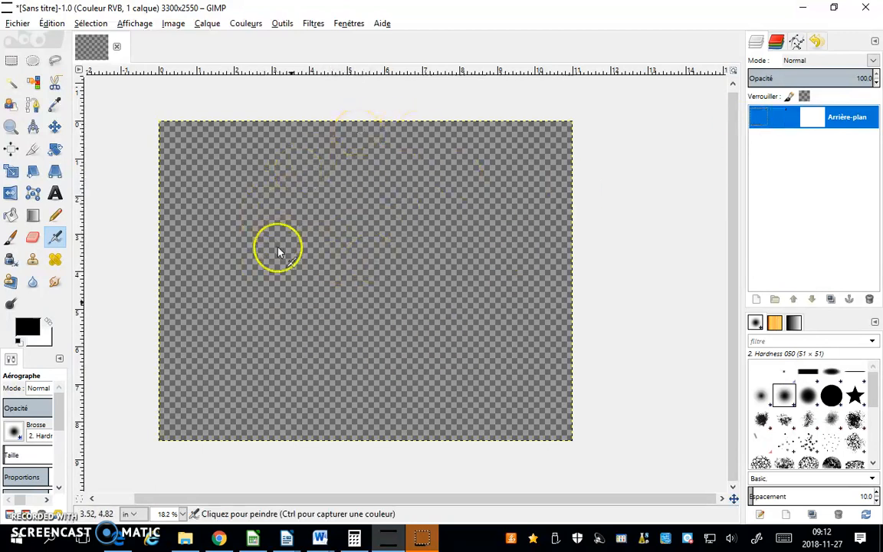
click(758, 119)
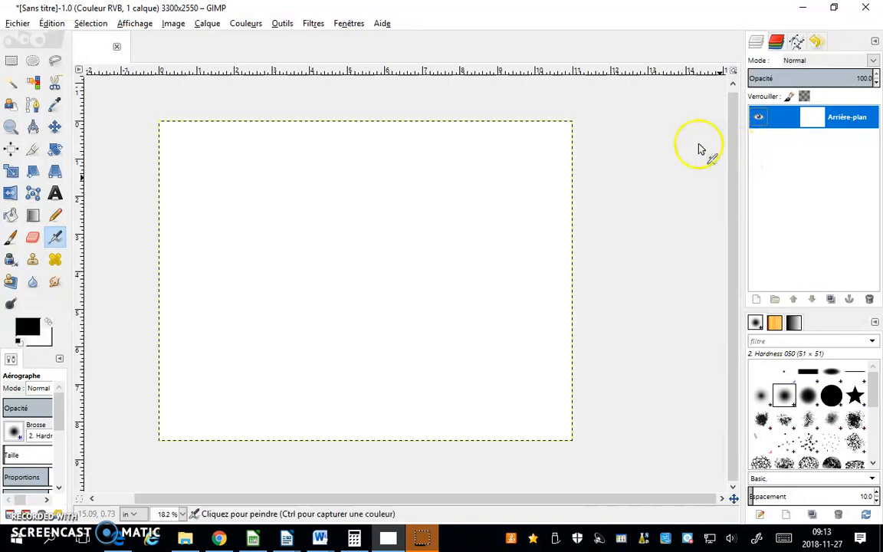
- Open visage-homme-png.png as a new layer from the Gimp_tutos folder inside Arts_Plastiques_secIII
click(17, 25)
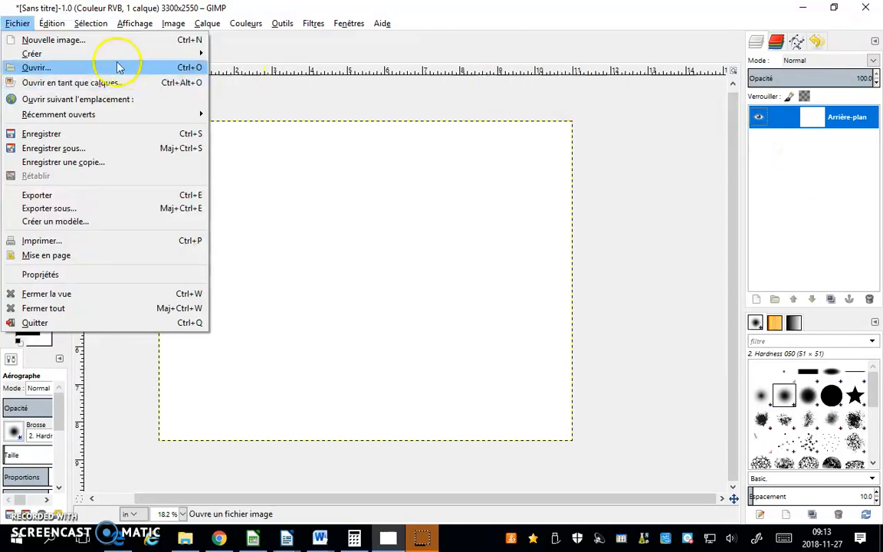
click(100, 82)
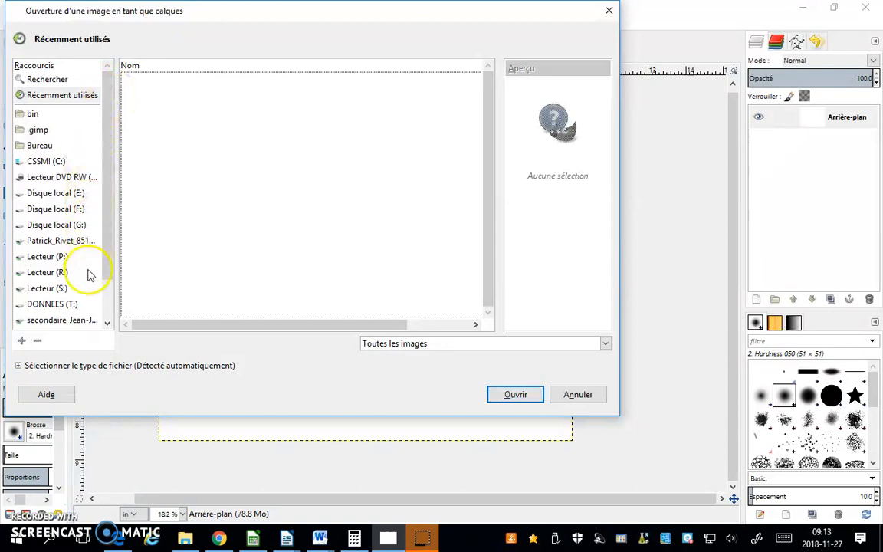
scroll(89, 269, down, 2)
scroll(75, 302, up, 2)
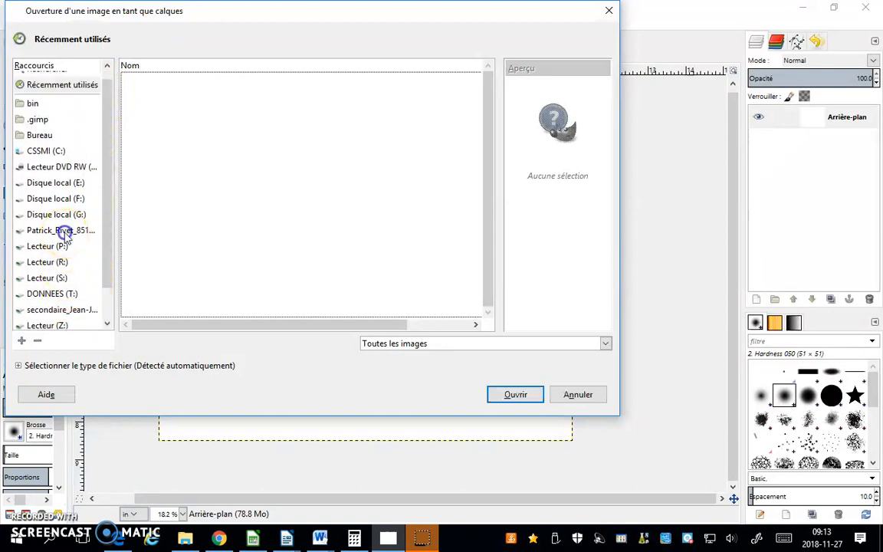
click(76, 230)
double_click(149, 80)
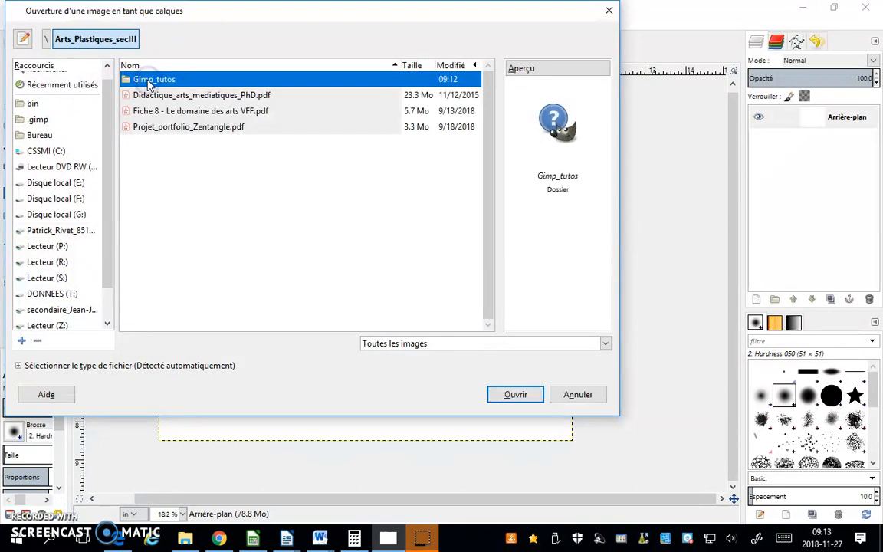
double_click(149, 83)
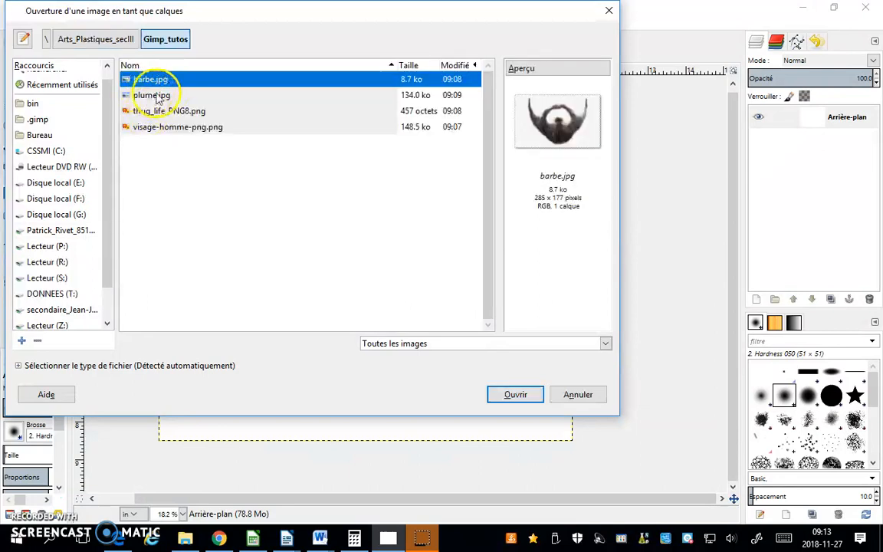
double_click(165, 127)
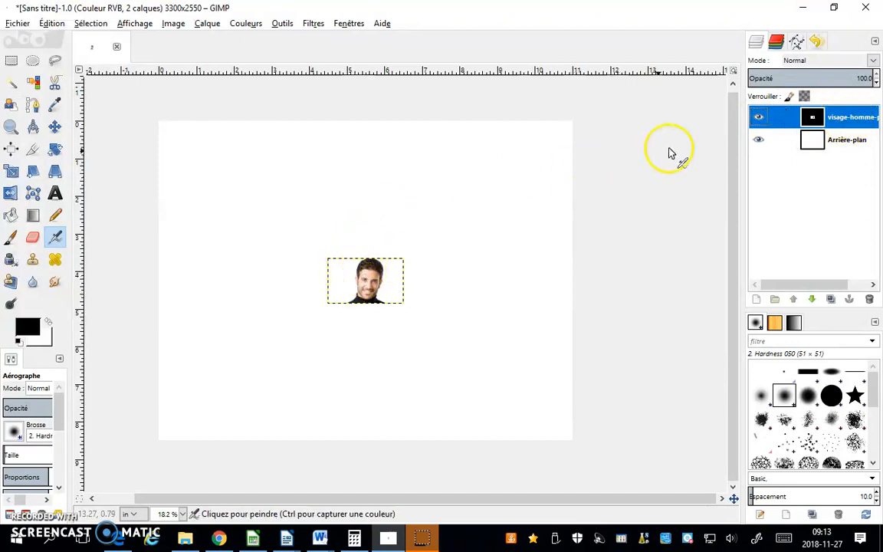
- Toggle the visage-homme-png layer's visibility off and back on, and add an alpha channel to that layer
click(758, 119)
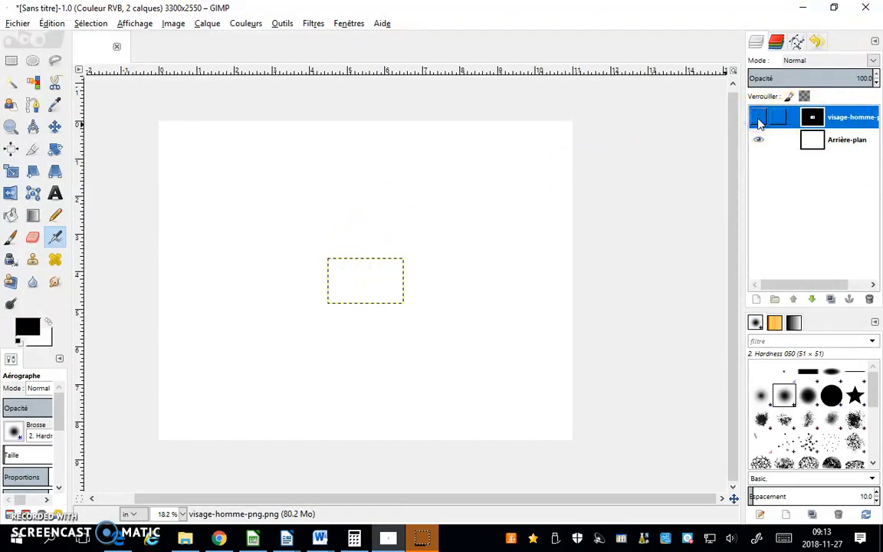
click(758, 119)
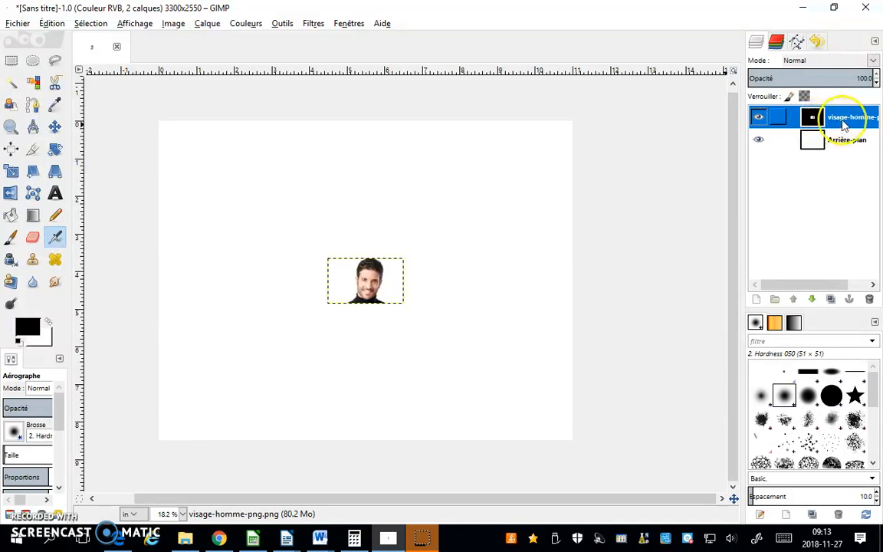
right_click(843, 125)
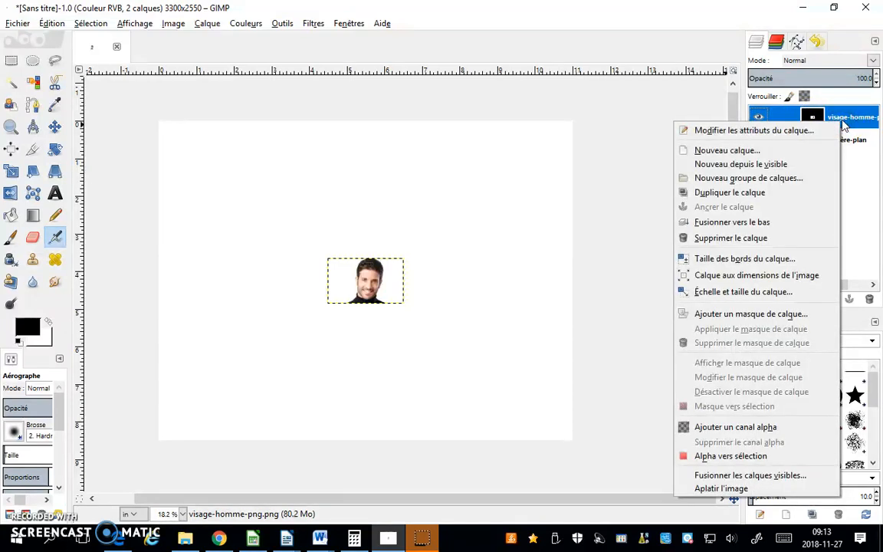
click(699, 427)
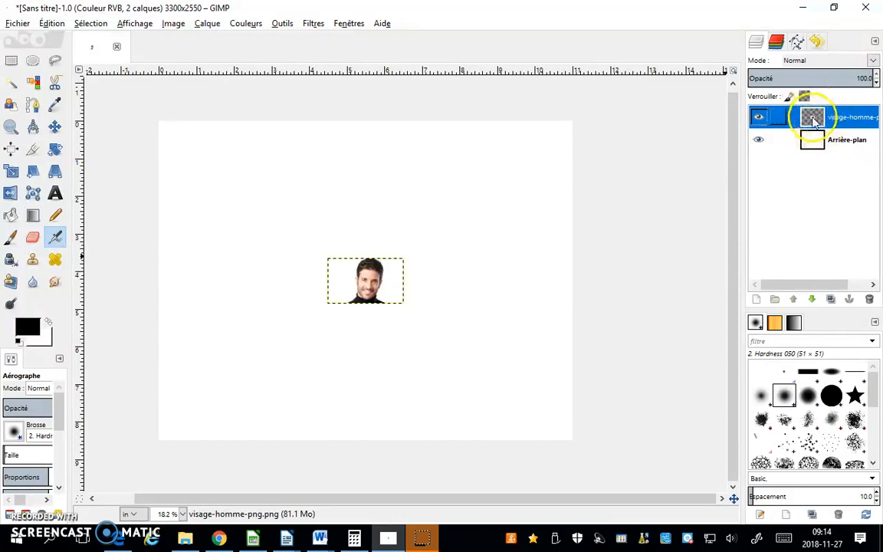
- Move the face layer to the lower-right area of the canvas and scale it up to about 10.93 × 6.49 in
click(54, 128)
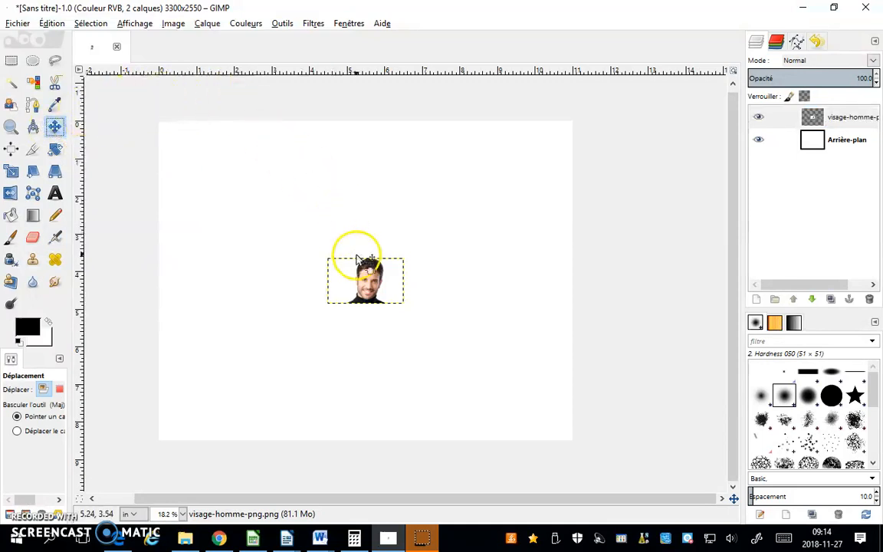
drag(371, 286, 497, 389)
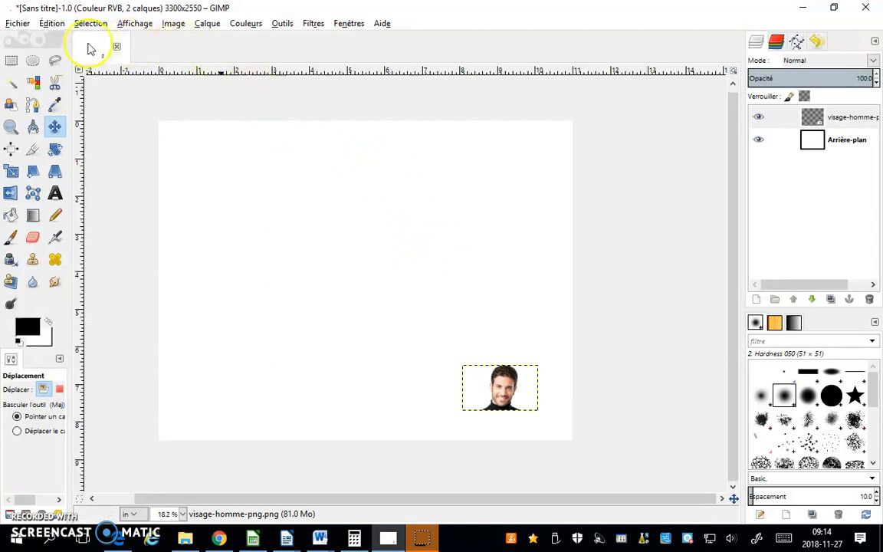
click(13, 172)
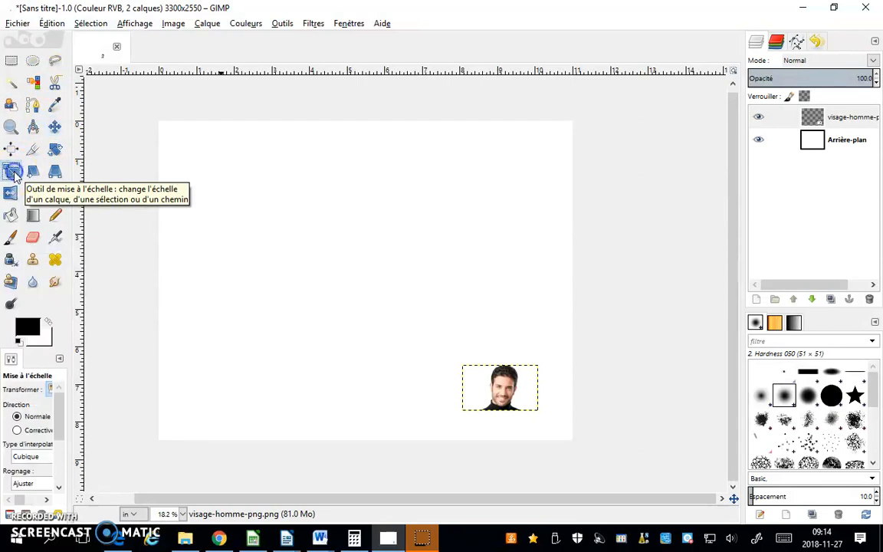
click(481, 381)
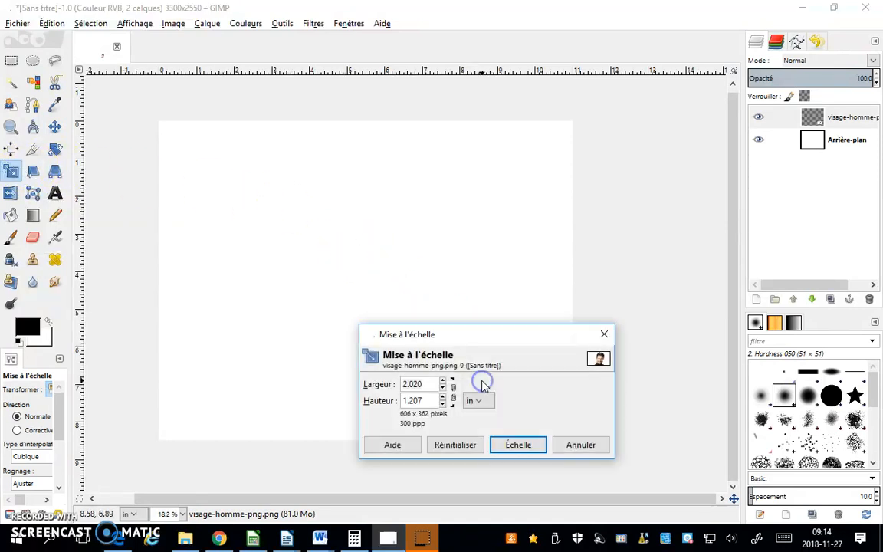
drag(489, 338, 248, 117)
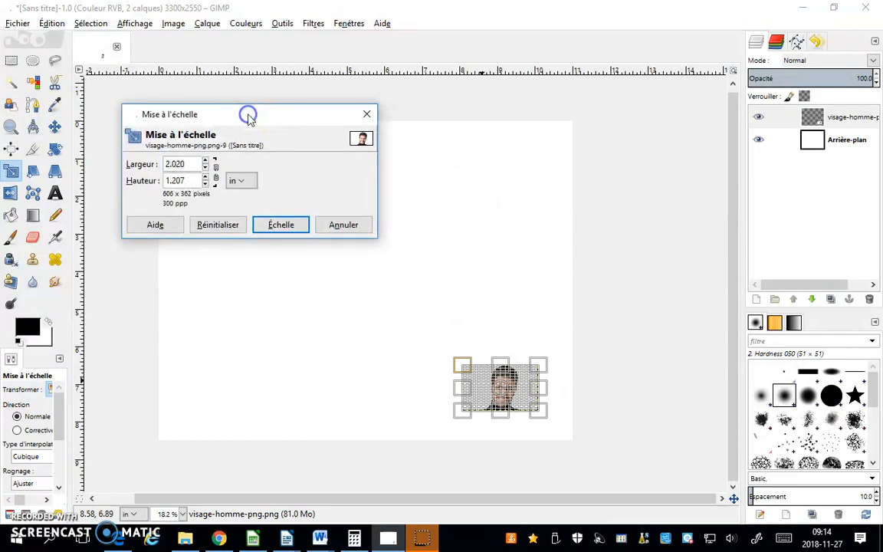
click(179, 180)
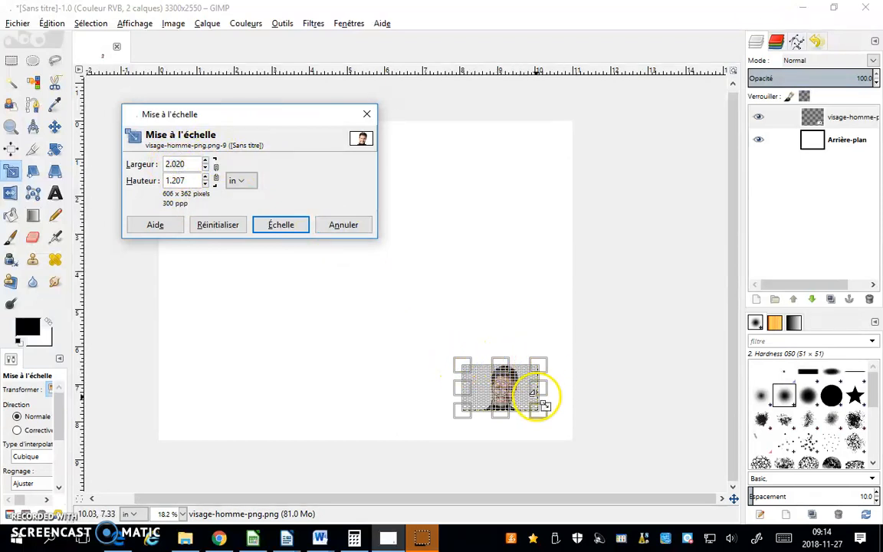
click(460, 363)
drag(459, 364, 124, 165)
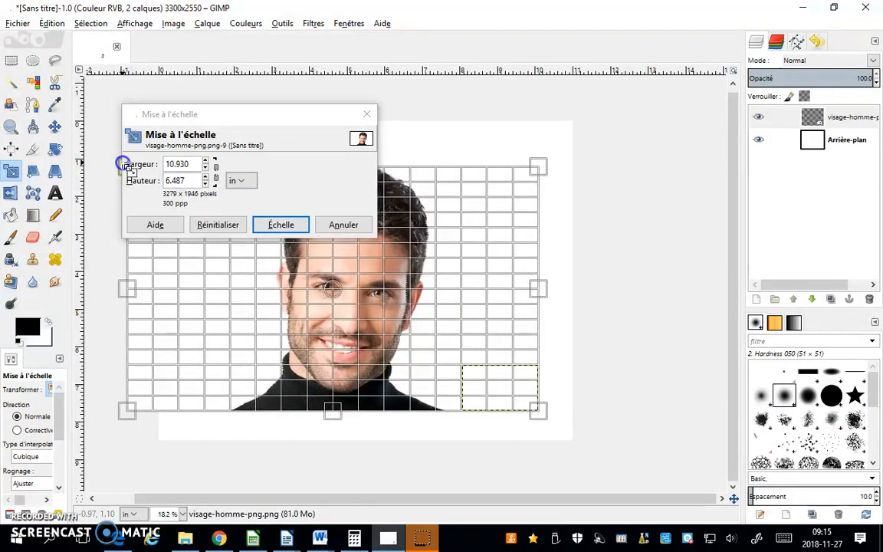
click(280, 226)
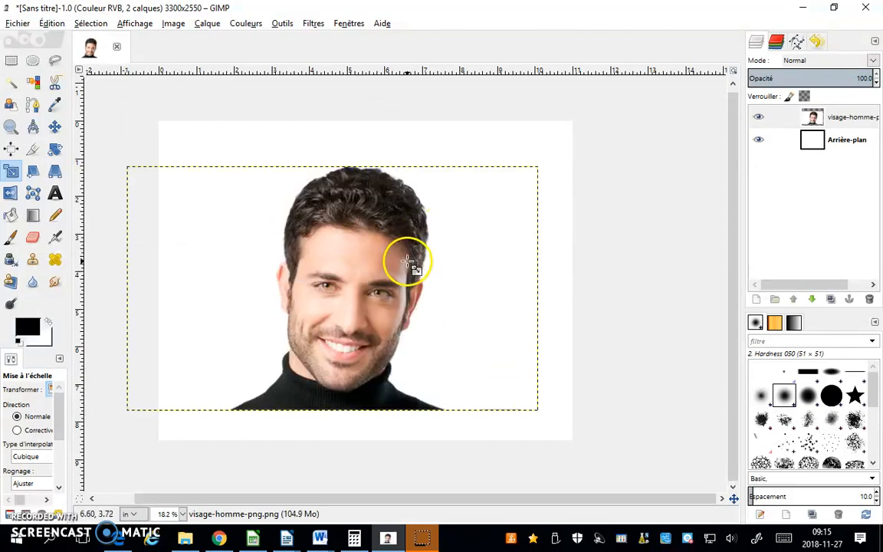
- Open thug_life_PNG8.png from the Gimp_tutos folder as a new layer
click(18, 24)
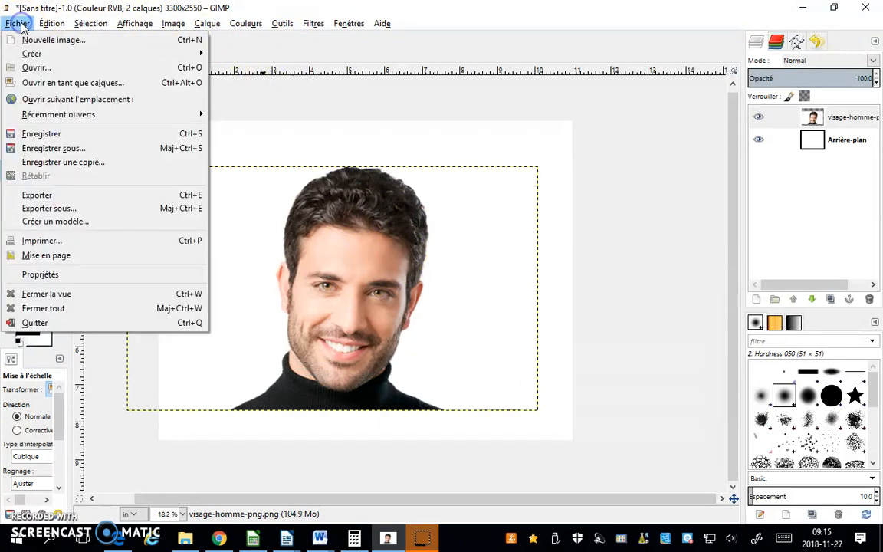
click(31, 82)
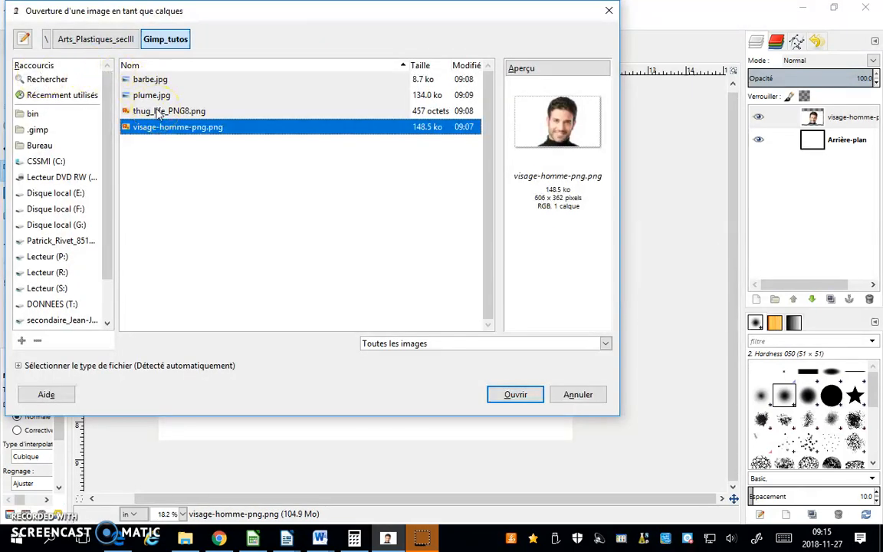
double_click(159, 113)
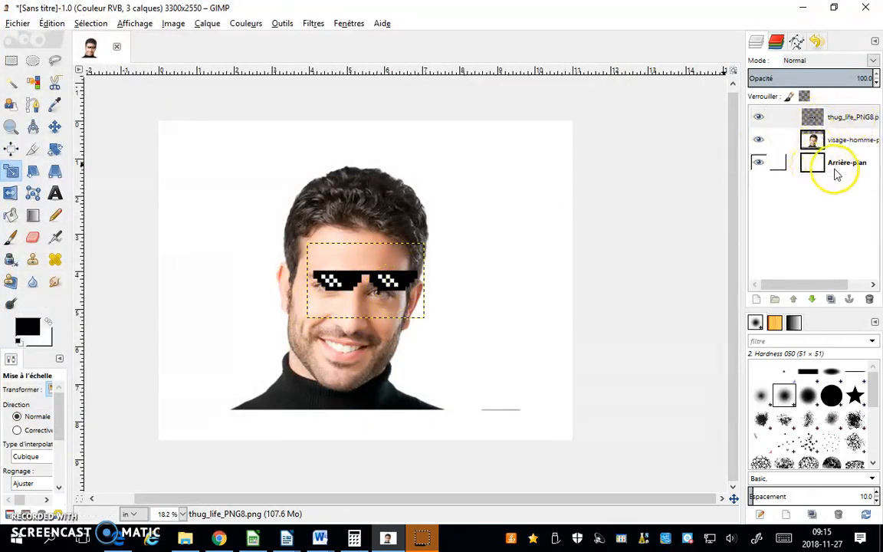
- Place the glasses layer beneath the face layer, check it by toggling the face's visibility, and return it to the top of the stack
click(848, 117)
drag(849, 117, 806, 126)
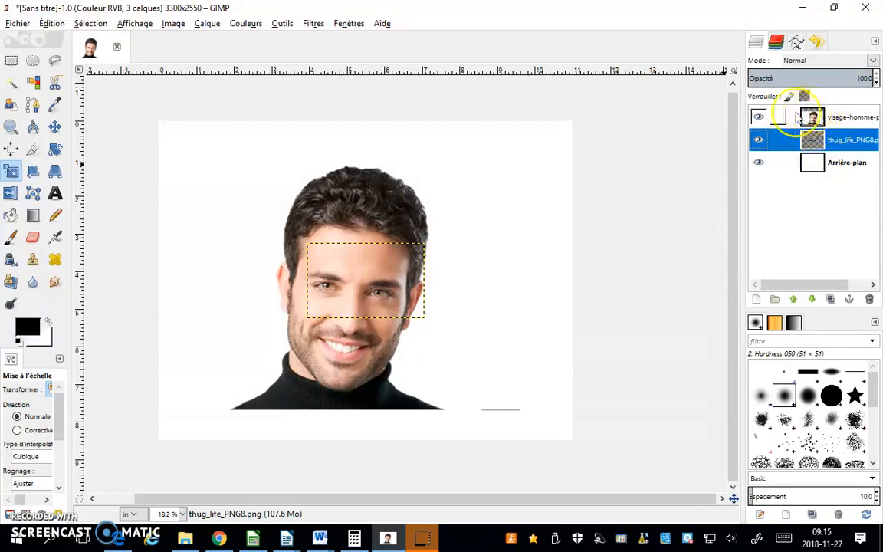
click(758, 117)
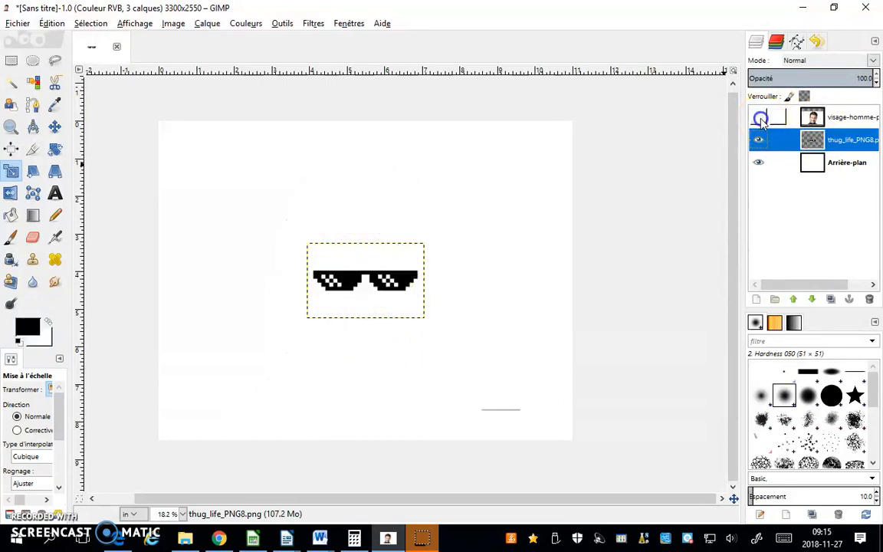
click(758, 118)
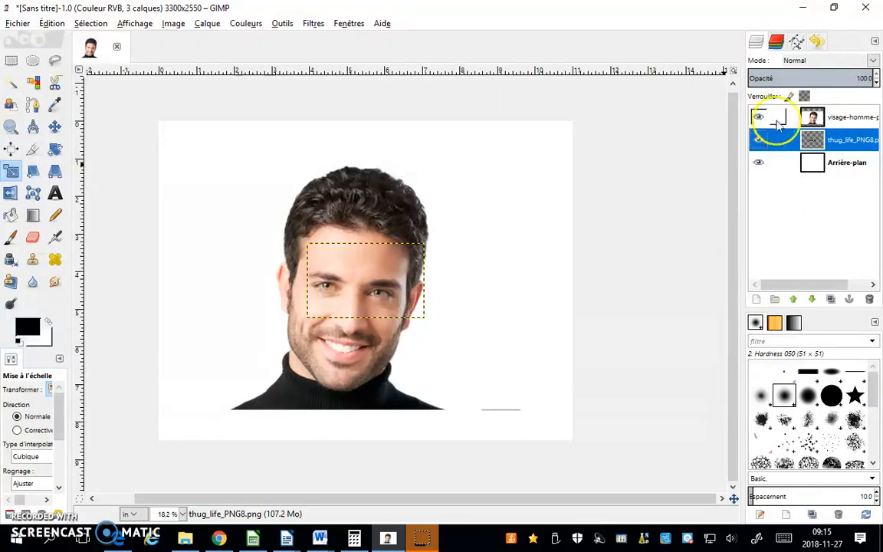
drag(846, 144, 841, 115)
- Scale the glasses layer to about 4.22 × 2.84 in and move it down over the man's eyes
drag(393, 287, 347, 287)
click(349, 289)
drag(313, 247, 263, 209)
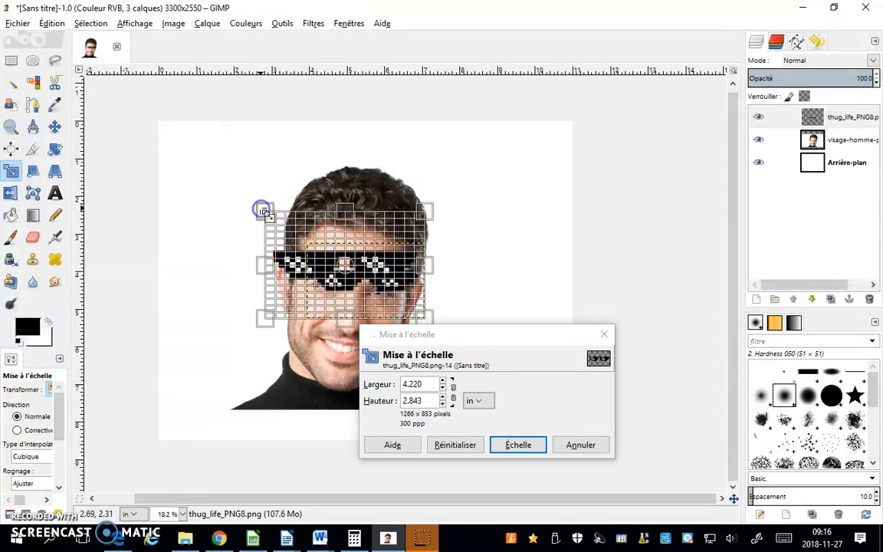
click(507, 443)
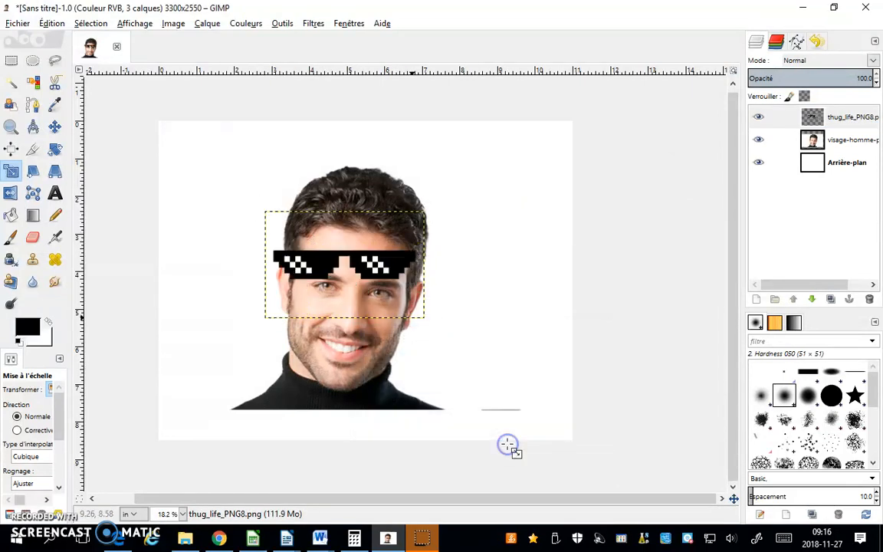
click(55, 126)
drag(312, 264, 320, 286)
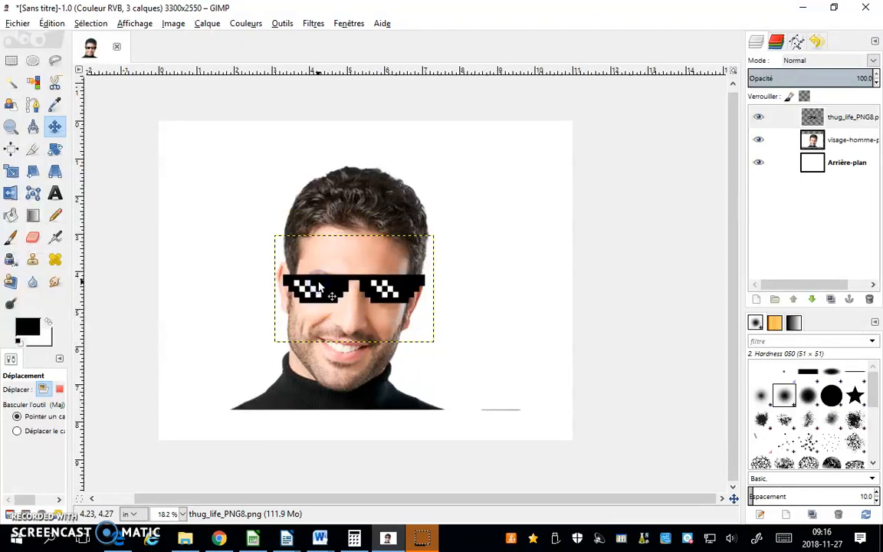
- Rotate the glasses layer by about 11.33° around its centre
click(55, 150)
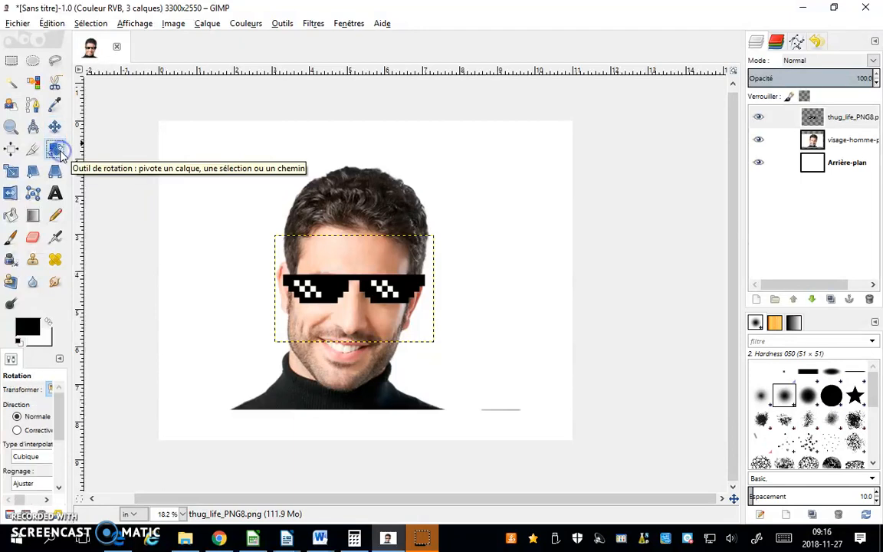
click(326, 292)
drag(334, 239, 660, 201)
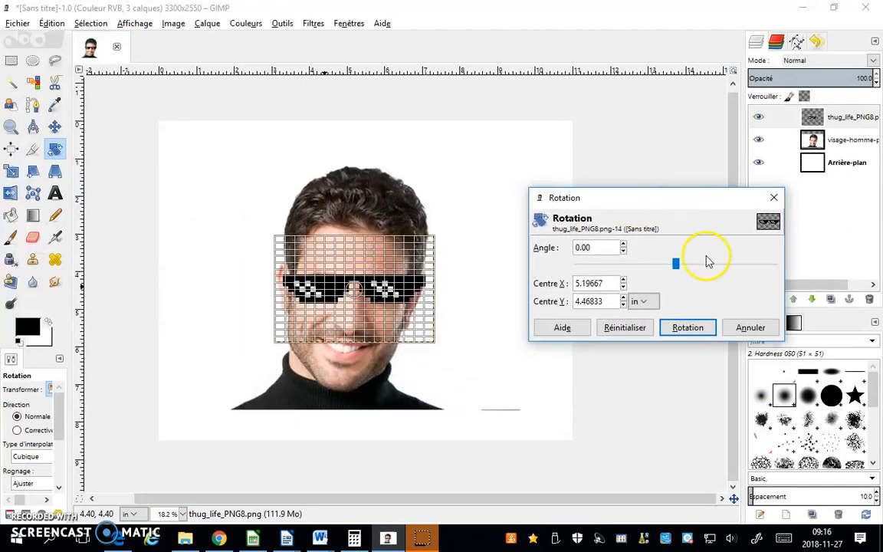
mouse_move(677, 268)
mouse_down()
mouse_move(670, 266)
mouse_move(704, 274)
mouse_move(667, 282)
mouse_move(683, 282)
mouse_up()
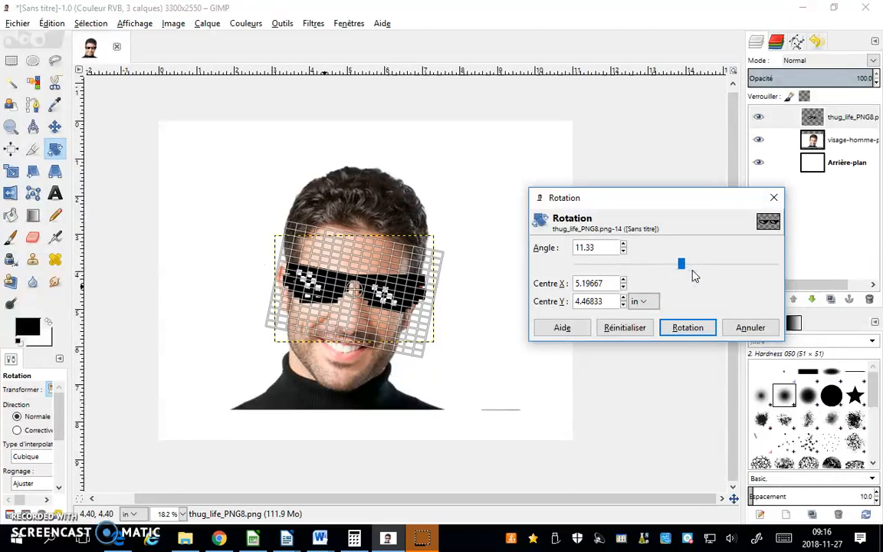
click(693, 321)
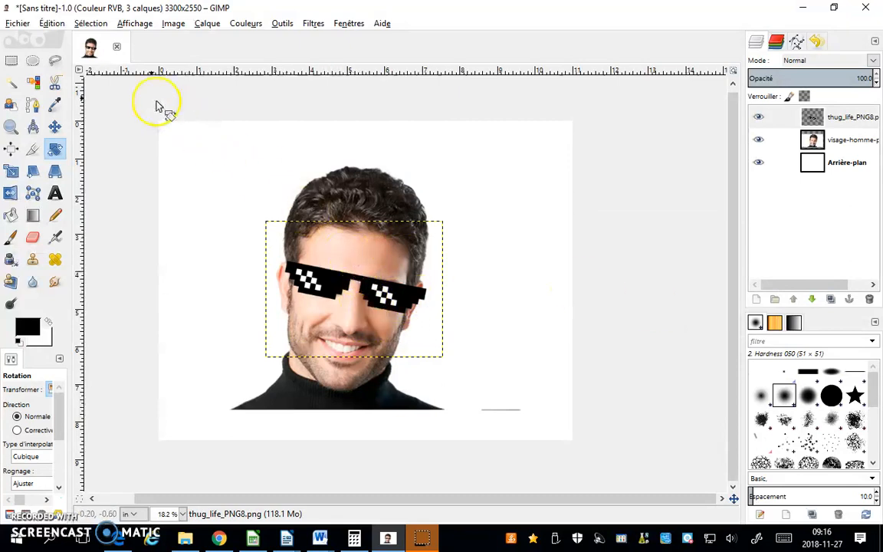
- Open barbe.jpg from the Gimp_tutos folder as a new layer
click(18, 27)
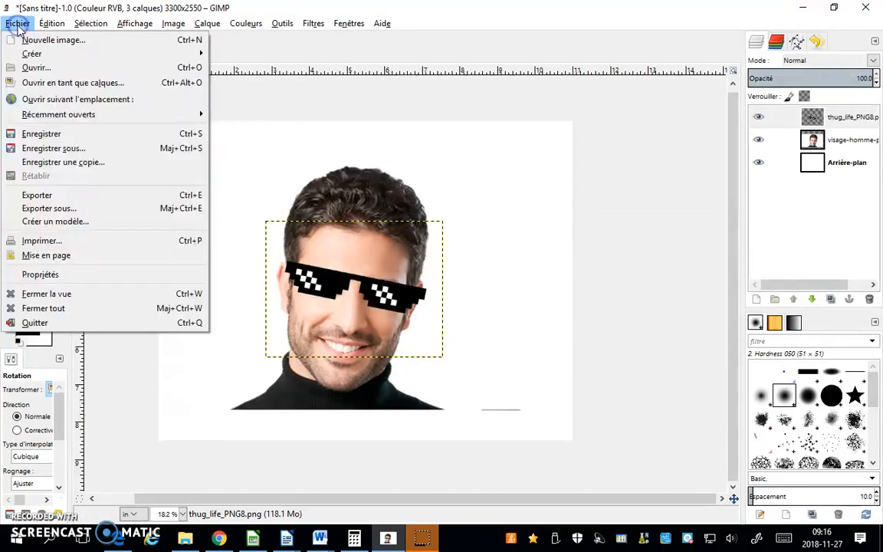
click(28, 82)
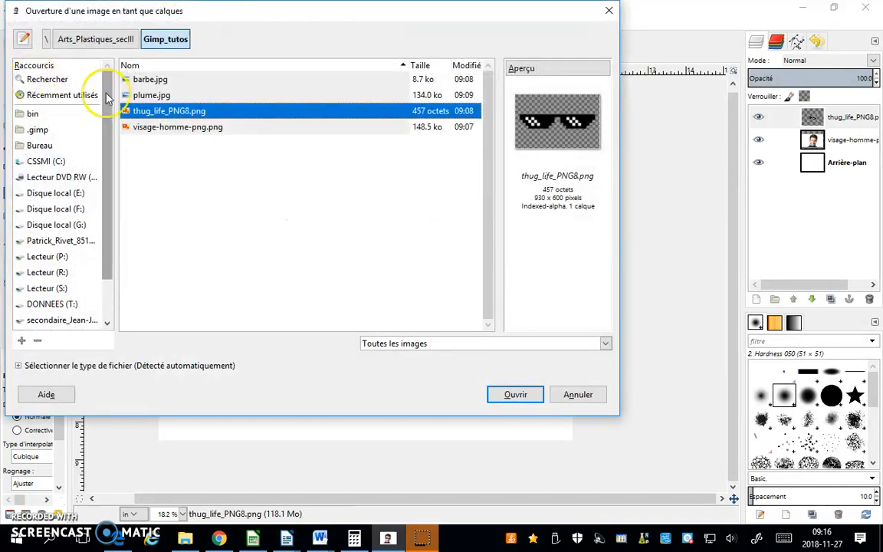
double_click(153, 81)
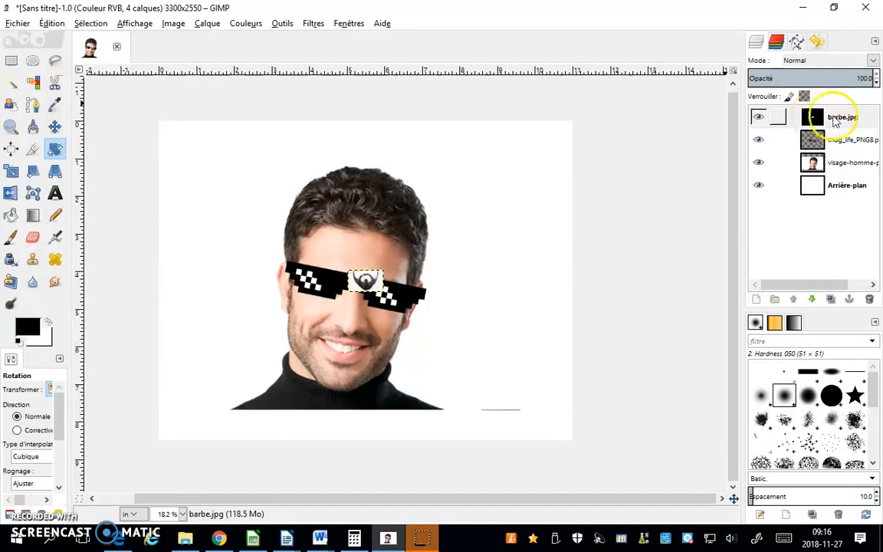
- Add an alpha channel to the barbe.jpg layer and move the layer down to the man's chin
right_click(841, 118)
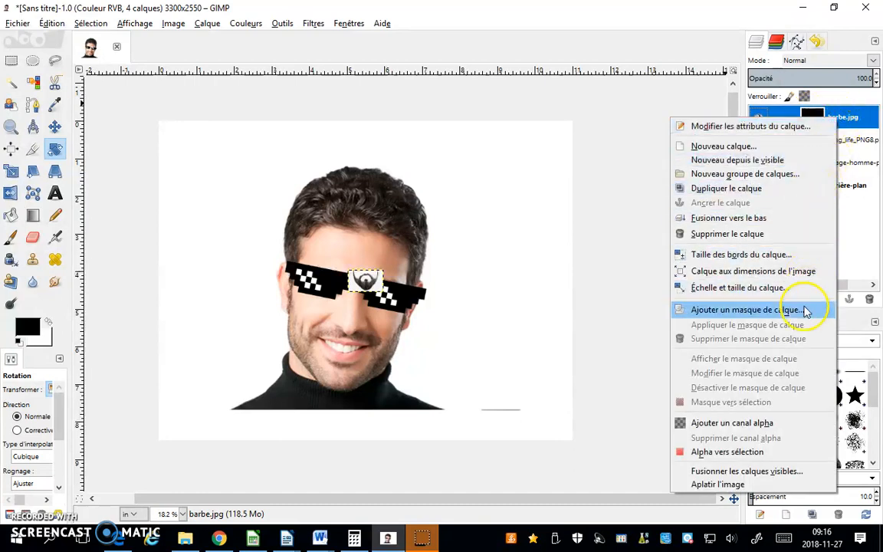
click(773, 426)
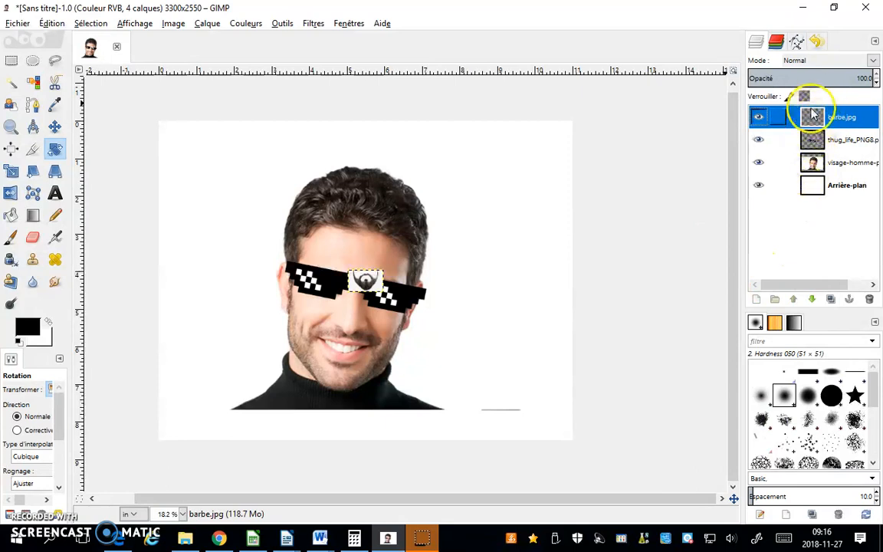
click(54, 127)
drag(365, 280, 342, 383)
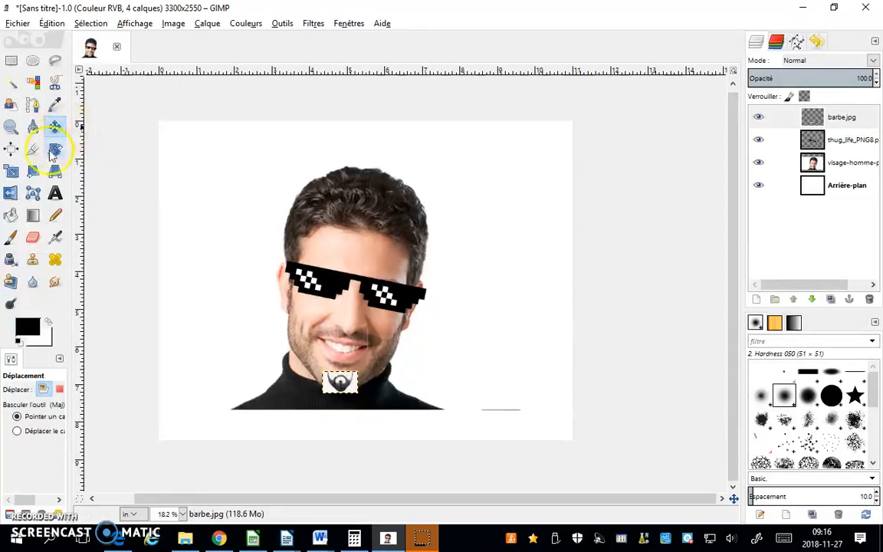
- Scale the beard layer to about 4.84 × 3.07 in and move it over the lower half of the man's face
click(11, 172)
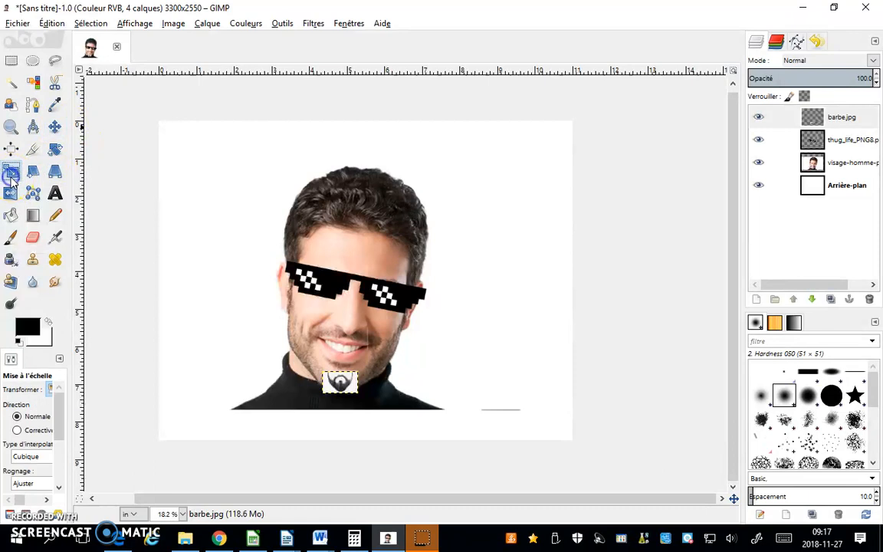
click(337, 382)
drag(483, 336, 693, 217)
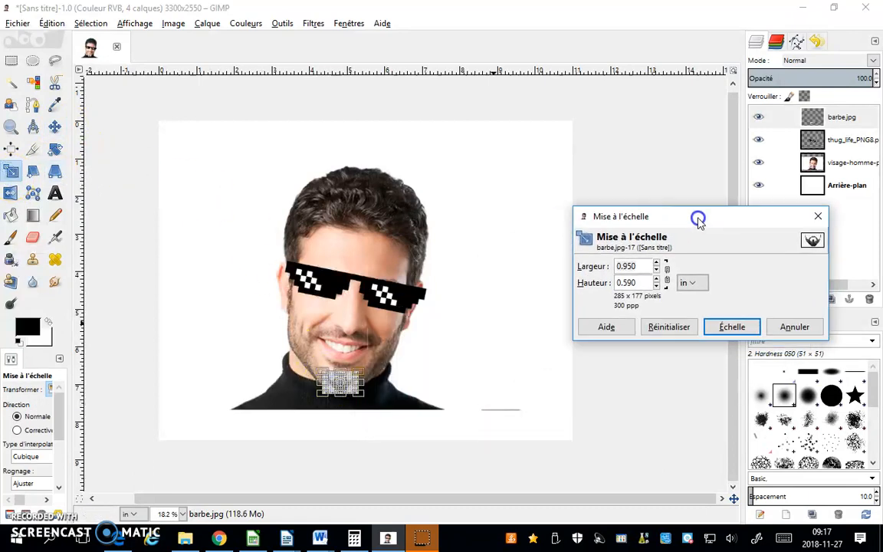
drag(361, 375, 505, 278)
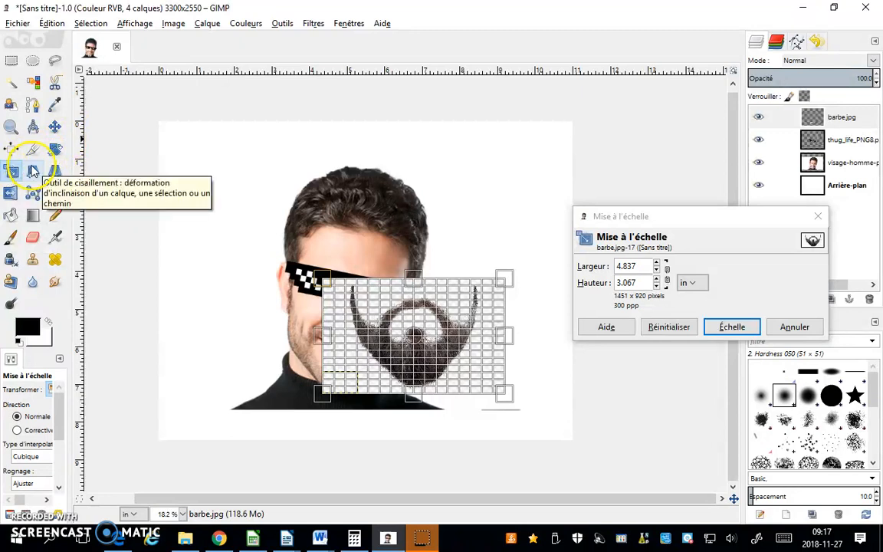
click(726, 330)
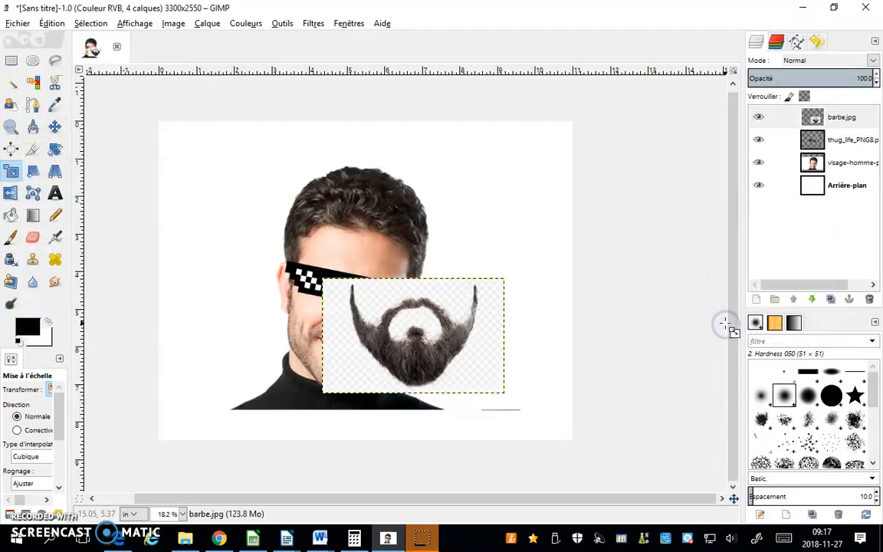
click(53, 129)
drag(397, 340, 343, 370)
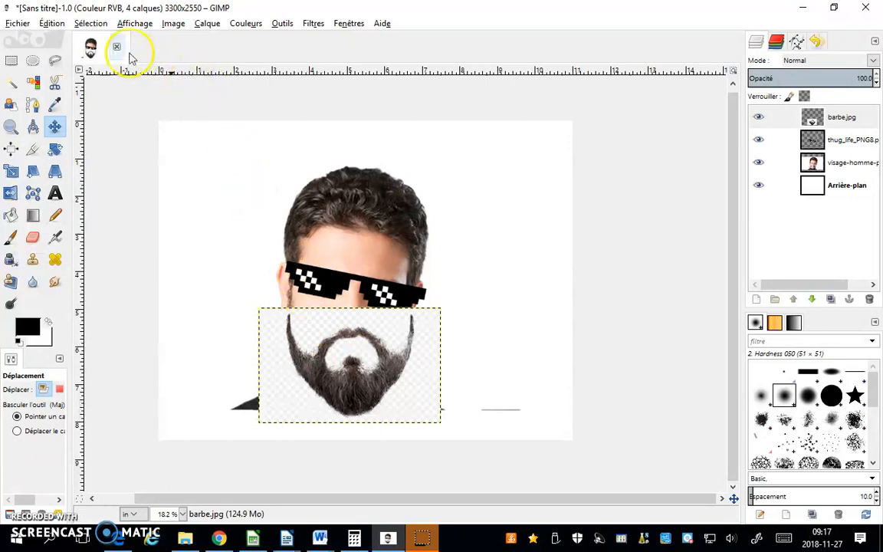
- Fuzzy-select and delete the background around the beard and inside its mouth opening, and shift the beard layer slightly to the left
click(10, 85)
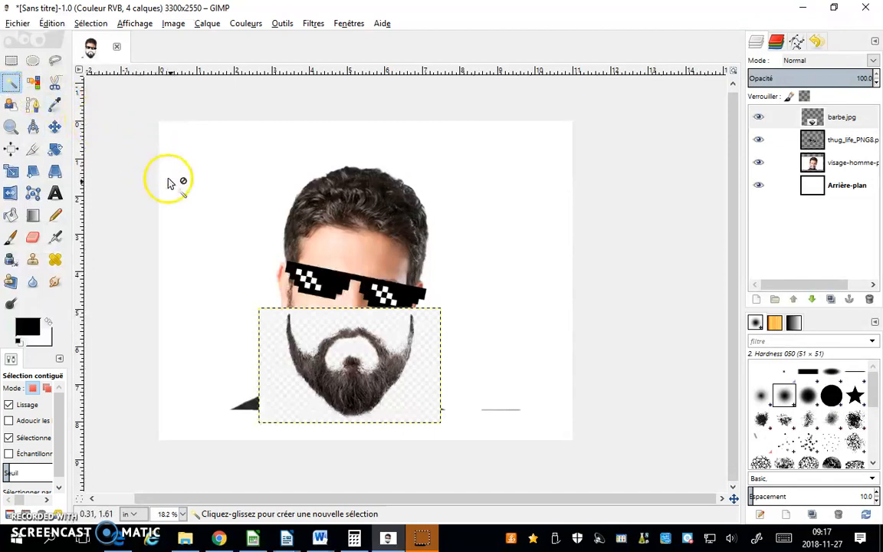
click(280, 384)
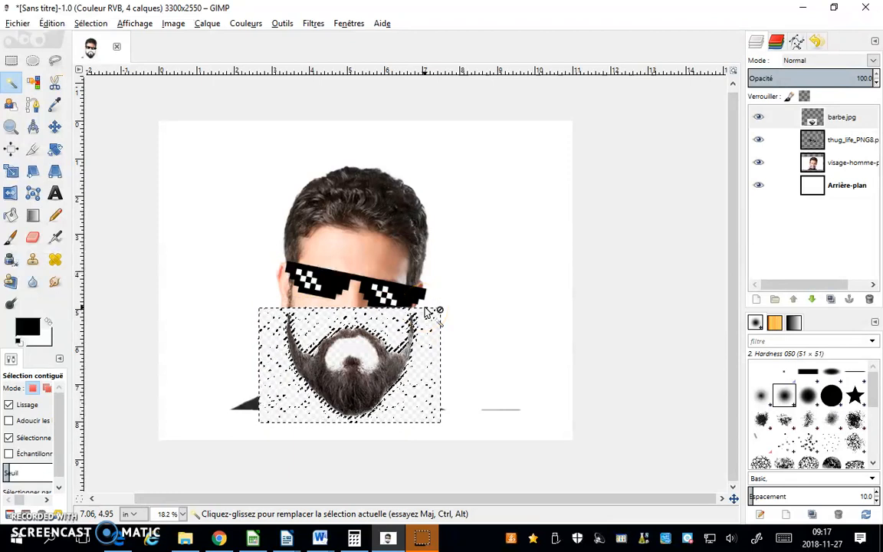
key(Delete)
drag(394, 314, 348, 349)
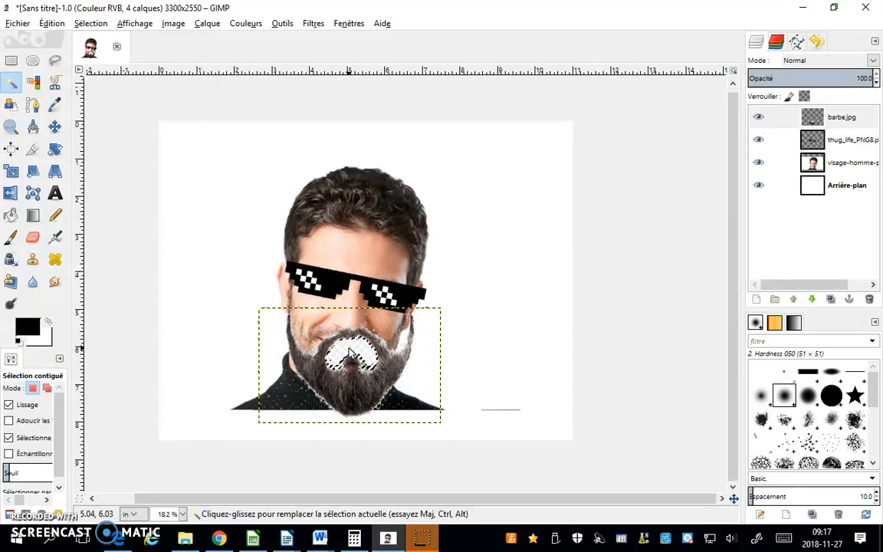
drag(349, 351, 349, 351)
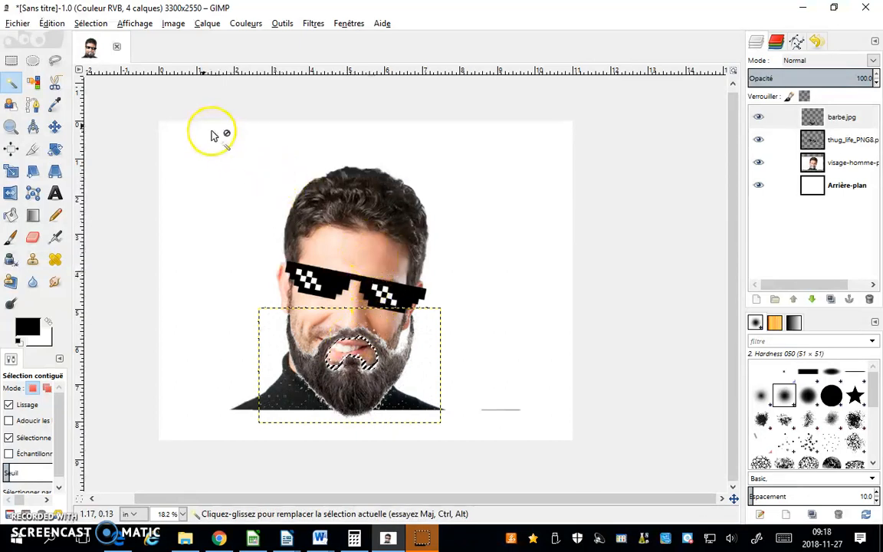
click(55, 129)
mouse_move(357, 395)
mouse_down()
mouse_move(345, 380)
mouse_move(345, 394)
mouse_up()
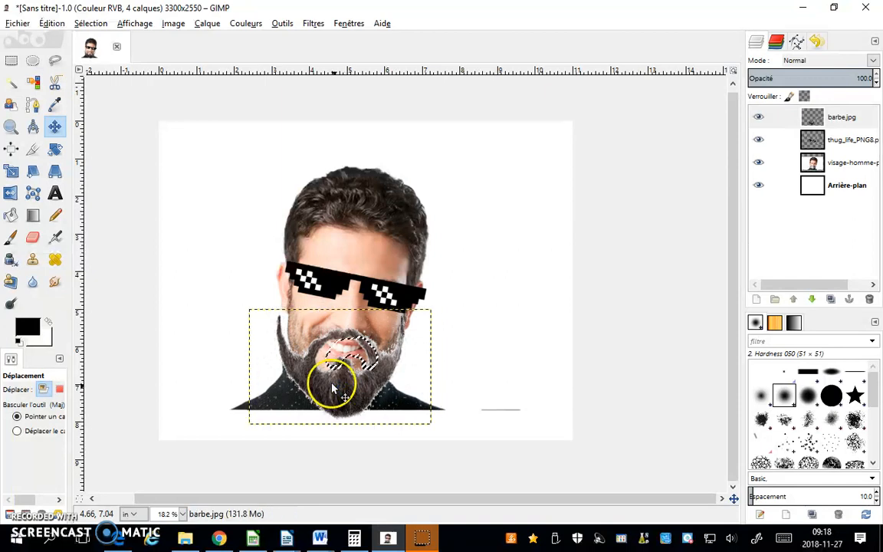
click(56, 149)
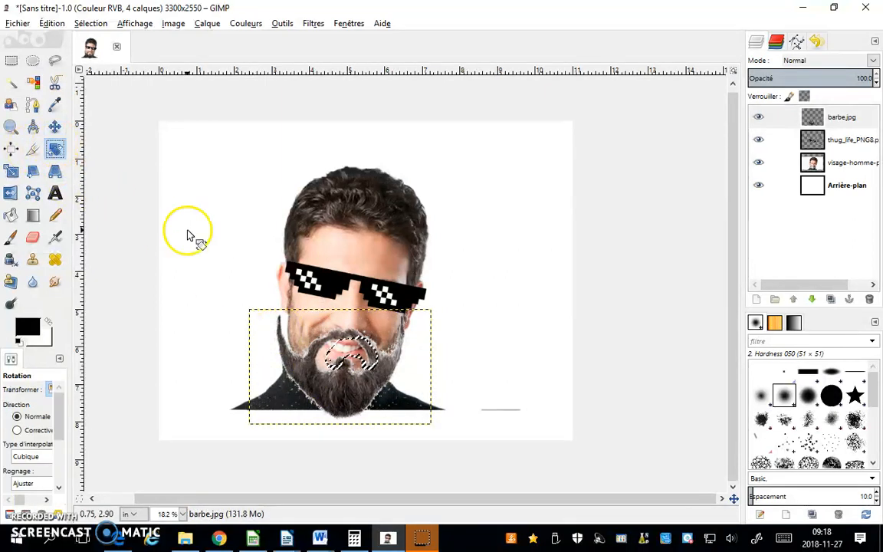
click(344, 394)
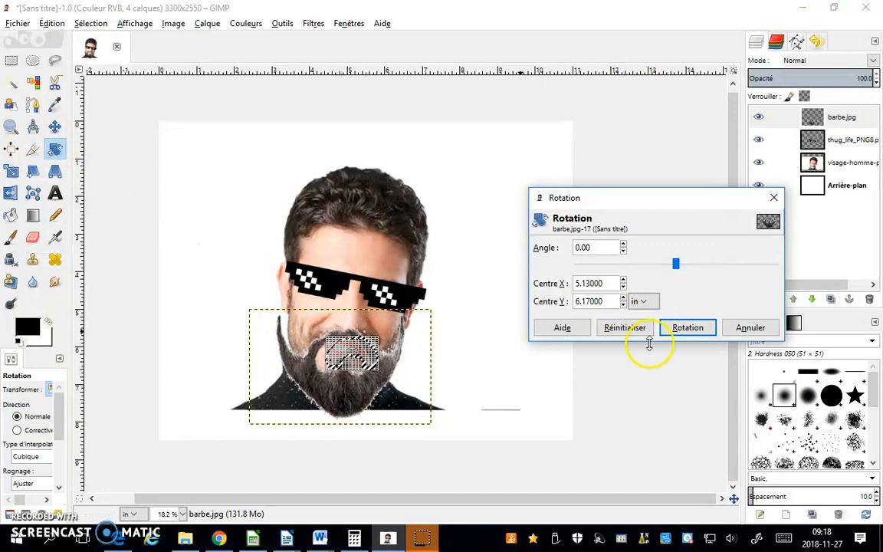
click(748, 329)
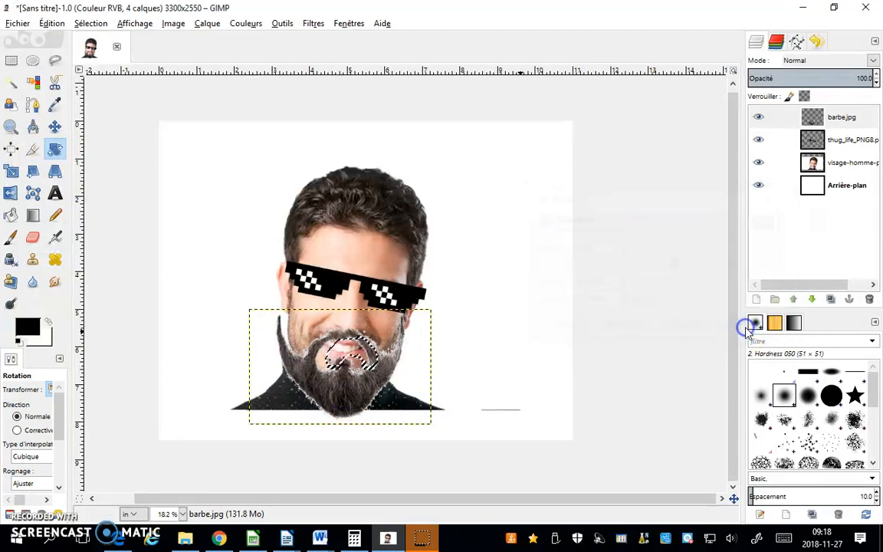
- Clear the selection to rotate the whole beard layer by about 8.81° around its centre, and move it slightly up the face
click(89, 25)
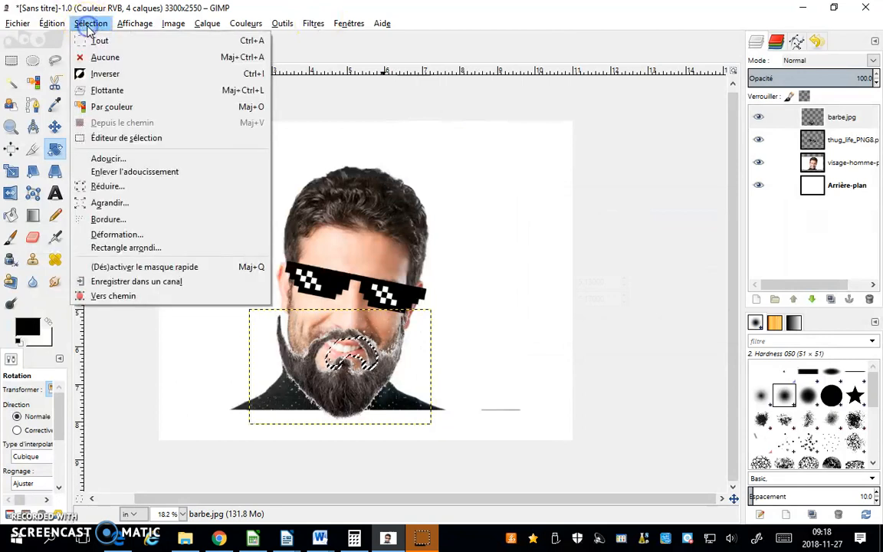
click(102, 58)
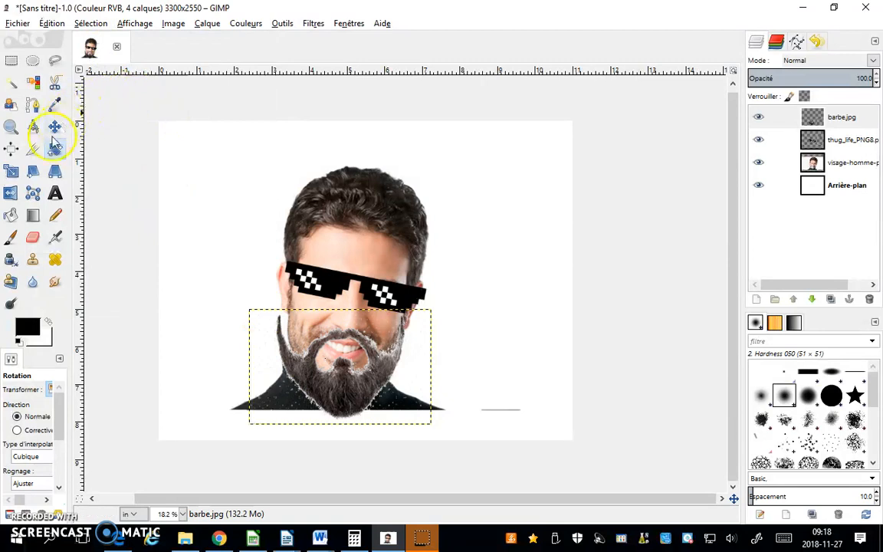
click(333, 381)
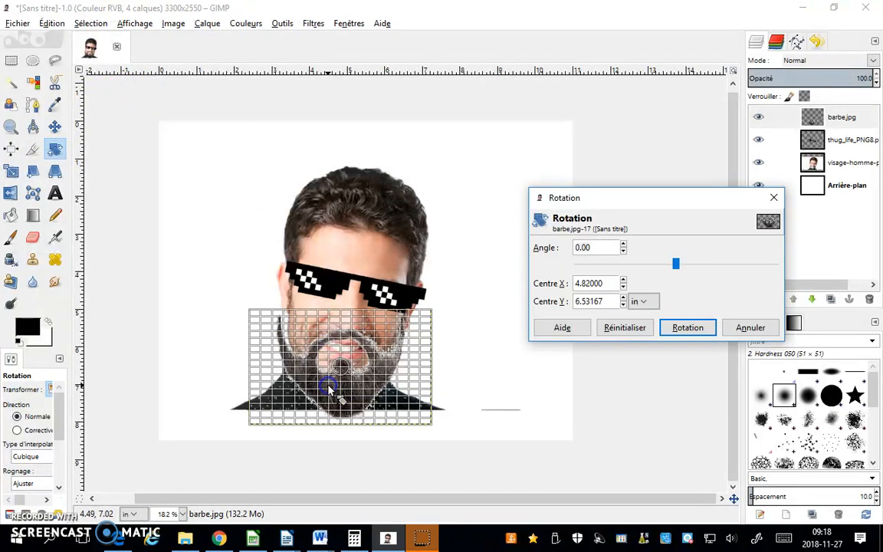
drag(676, 266, 681, 270)
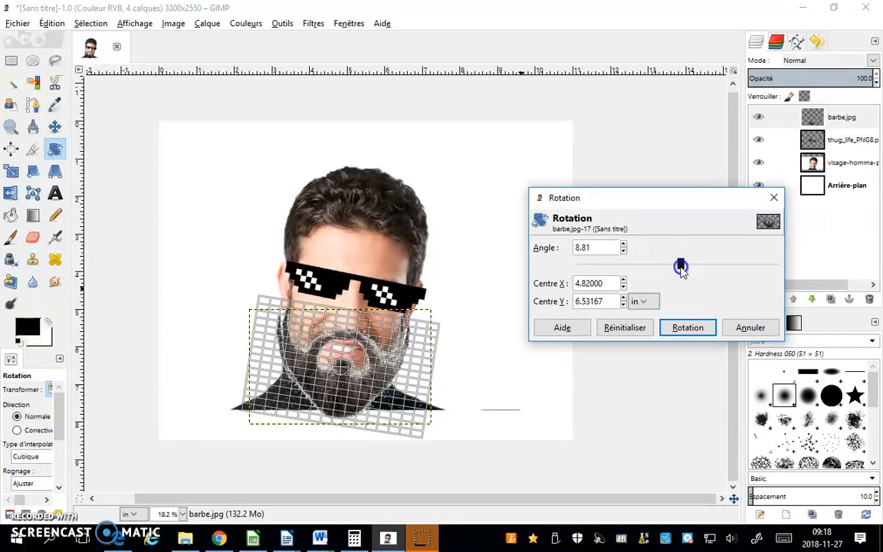
click(688, 326)
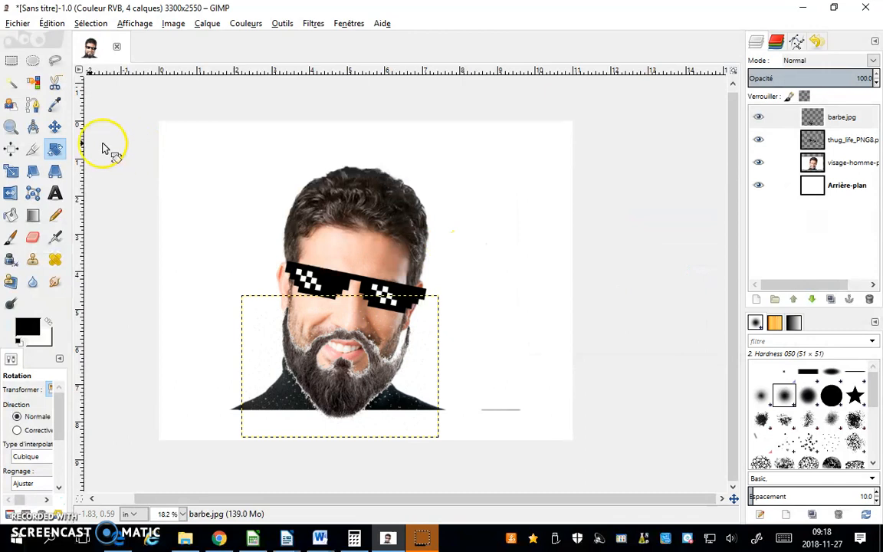
click(52, 127)
drag(352, 405, 342, 391)
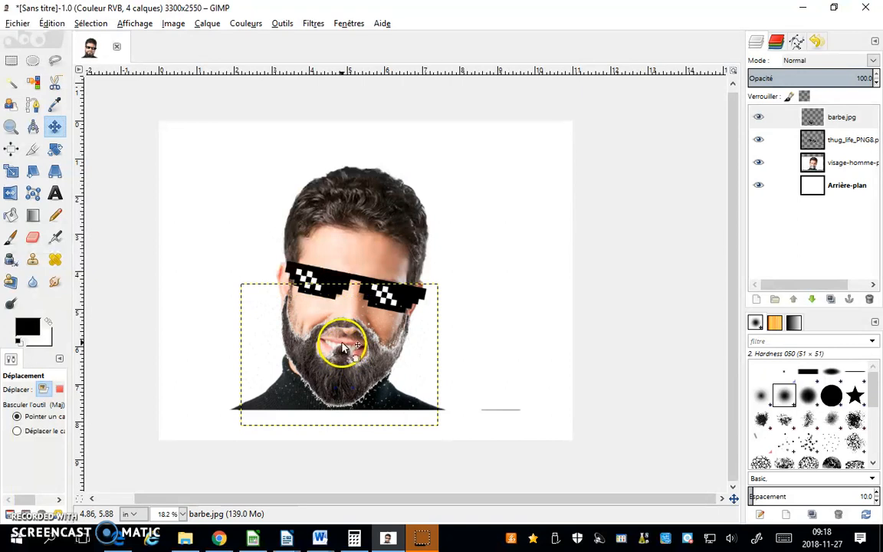